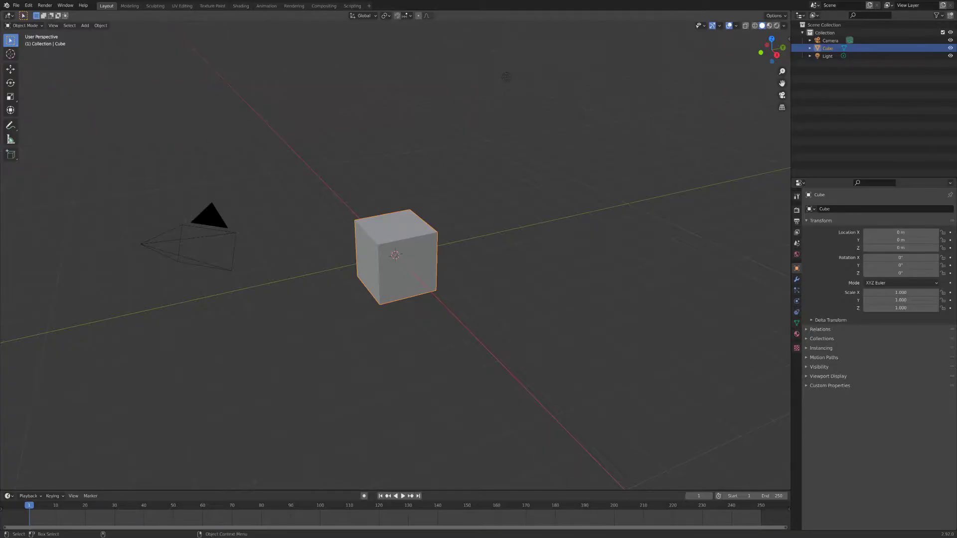
Step: Delete the default cube from the scene
{"action": "left_click", "coordinate": [311, 236]}
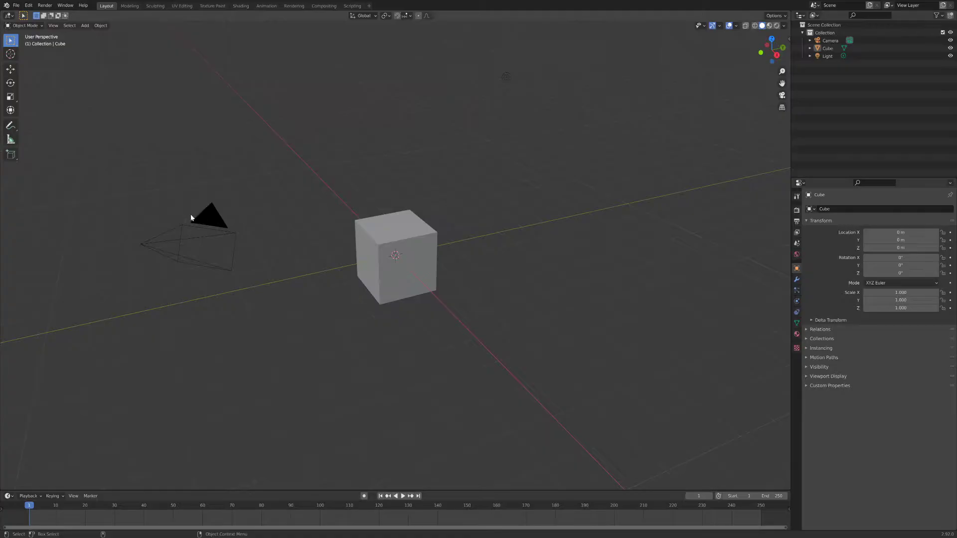
{"action": "left_click", "coordinate": [386, 235]}
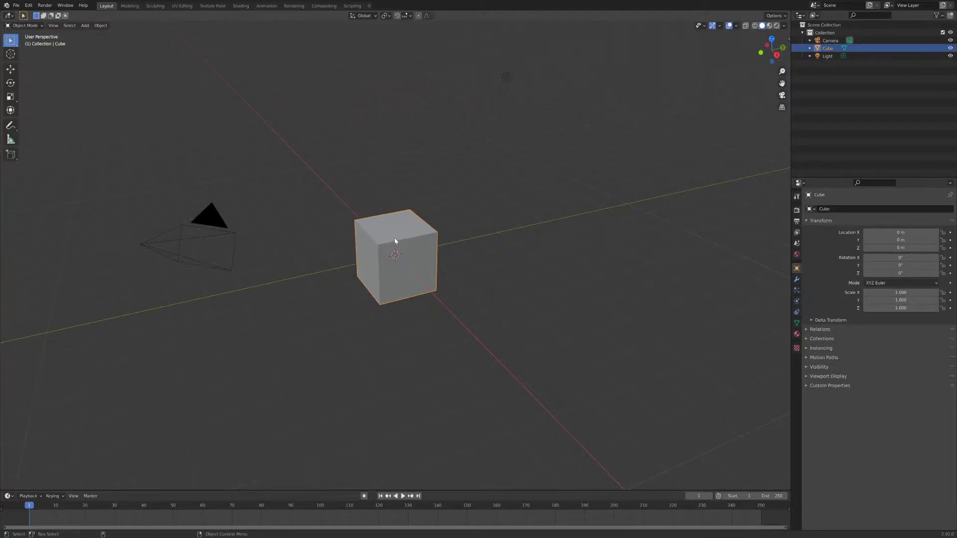
{"action": "key", "text": "Delete"}
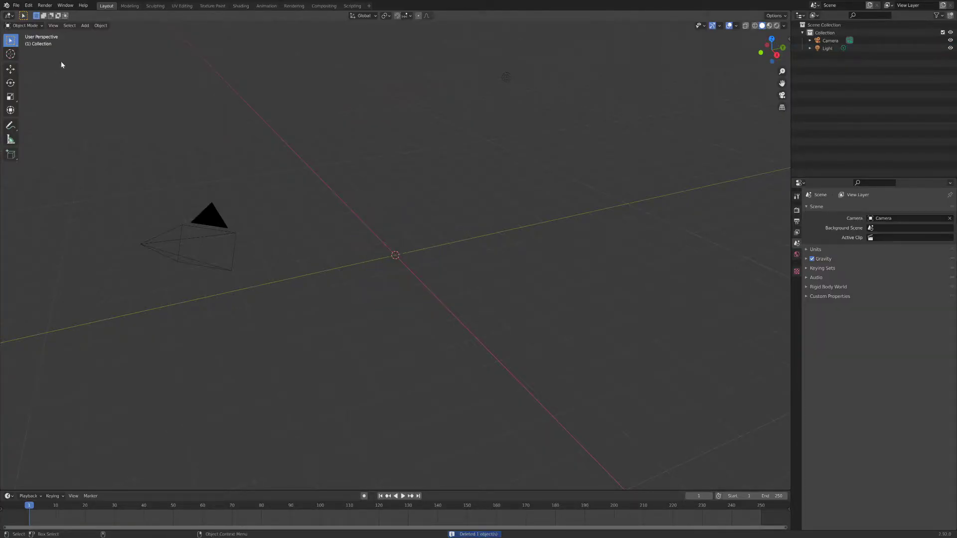
Step: Add a plane mesh at the origin and scale it up uniformly to about 6.045
{"action": "left_click", "coordinate": [85, 26]}
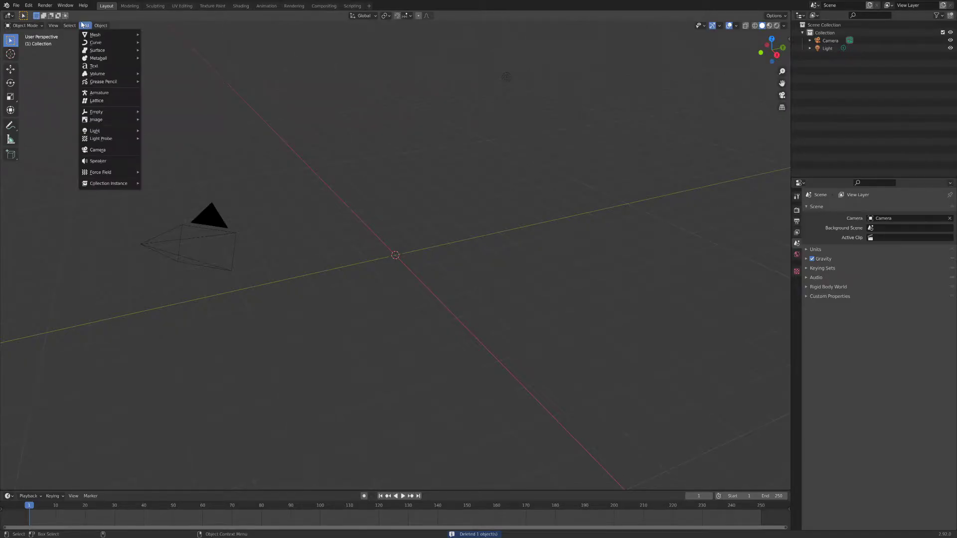
{"action": "mouse_move", "coordinate": [94, 36]}
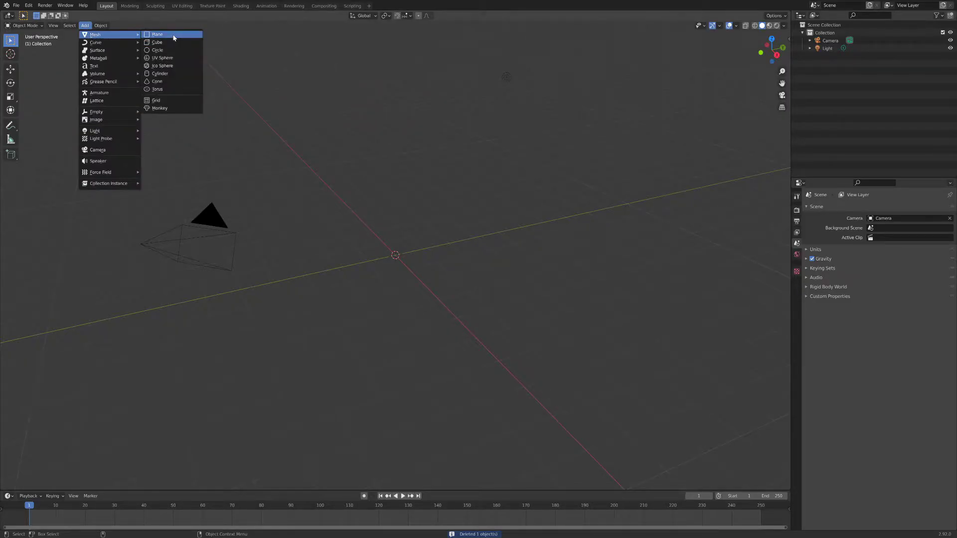
{"action": "left_click", "coordinate": [174, 36]}
{"action": "left_click", "coordinate": [10, 96]}
{"action": "left_click_drag", "start_coordinate": [428, 244], "coordinate": [598, 232]}
{"action": "middle_click_drag", "start_coordinate": [478, 268], "coordinate": [400, 296]}
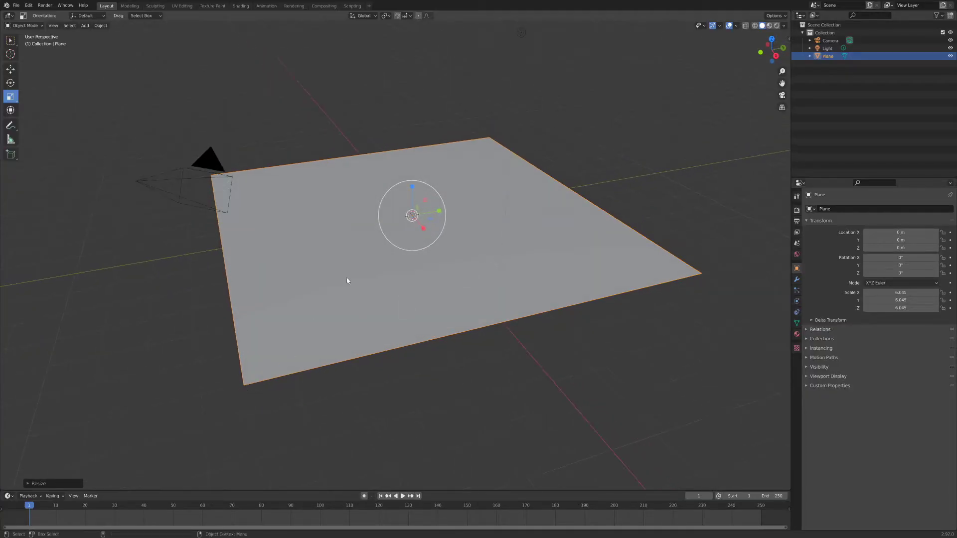
Step: Subdivide the whole plane in Edit Mode with 10 cuts, leaving nothing selected
{"action": "left_click", "coordinate": [23, 25]}
{"action": "left_click", "coordinate": [25, 39]}
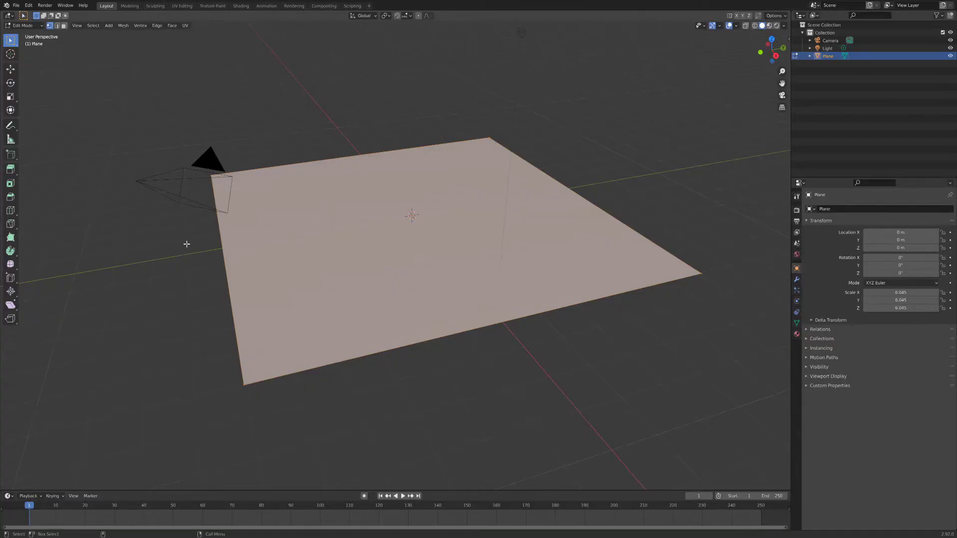
{"action": "key", "text": "alt+a"}
{"action": "key", "text": "a"}
{"action": "right_click", "coordinate": [454, 224]}
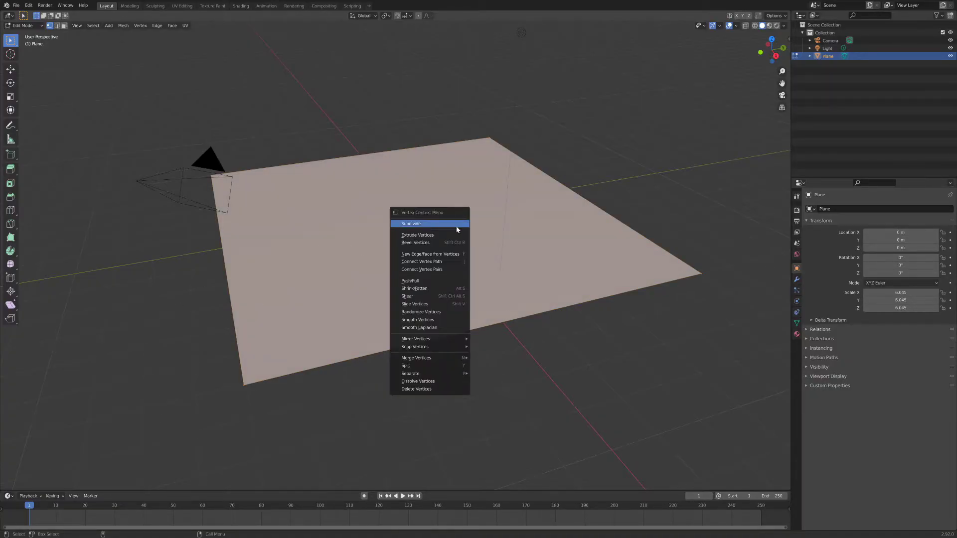
{"action": "left_click", "coordinate": [420, 224]}
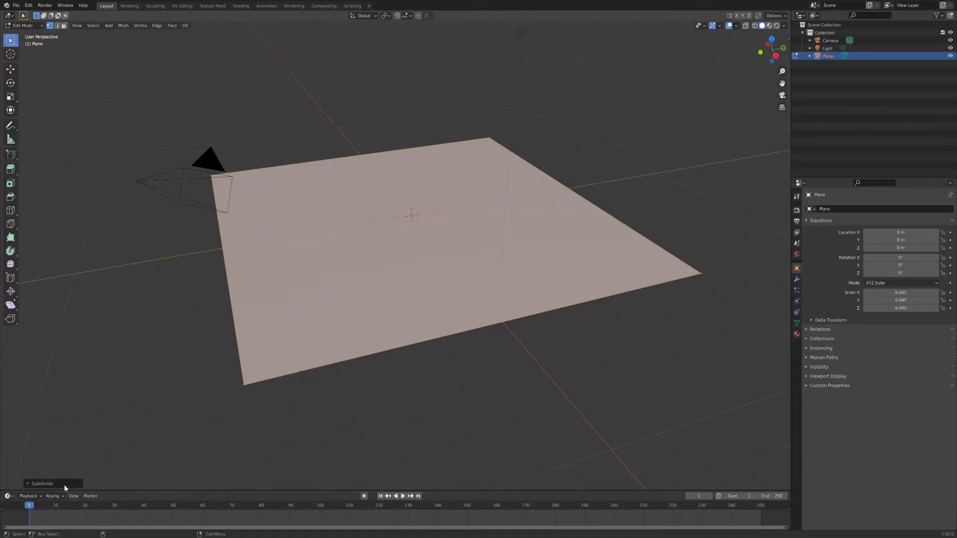
{"action": "left_click", "coordinate": [29, 484]}
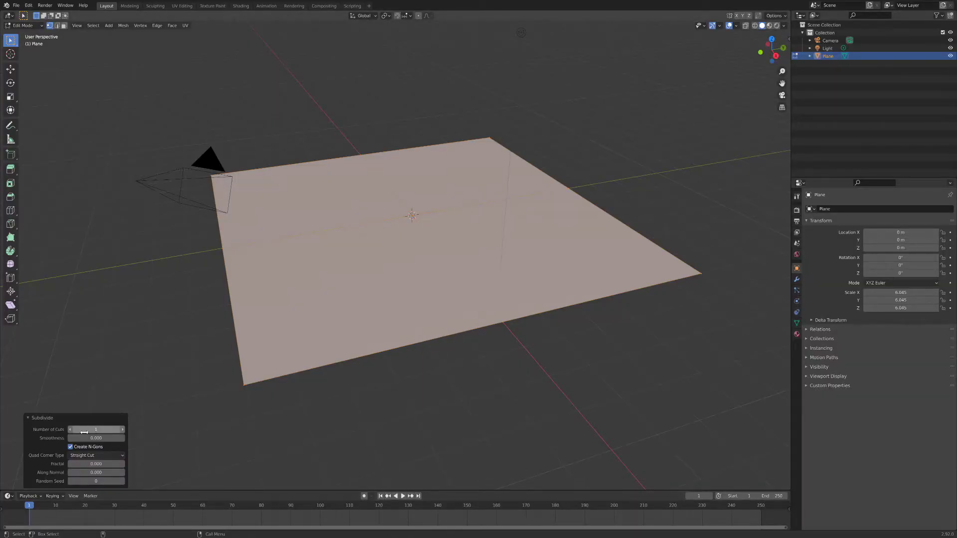
{"action": "left_click_drag", "start_coordinate": [80, 431], "coordinate": [82, 431]}
{"action": "middle_click_drag", "start_coordinate": [435, 387], "coordinate": [434, 406]}
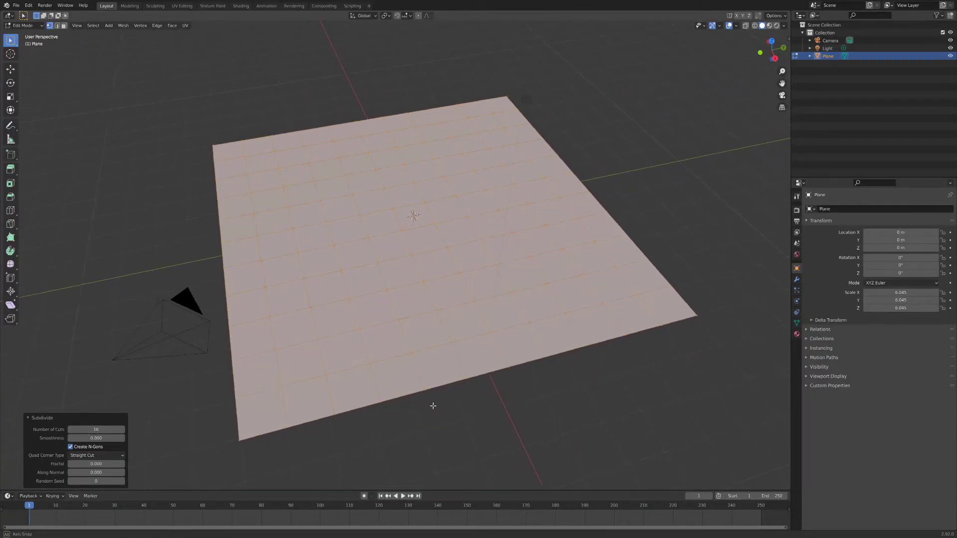
{"action": "left_click", "coordinate": [180, 212]}
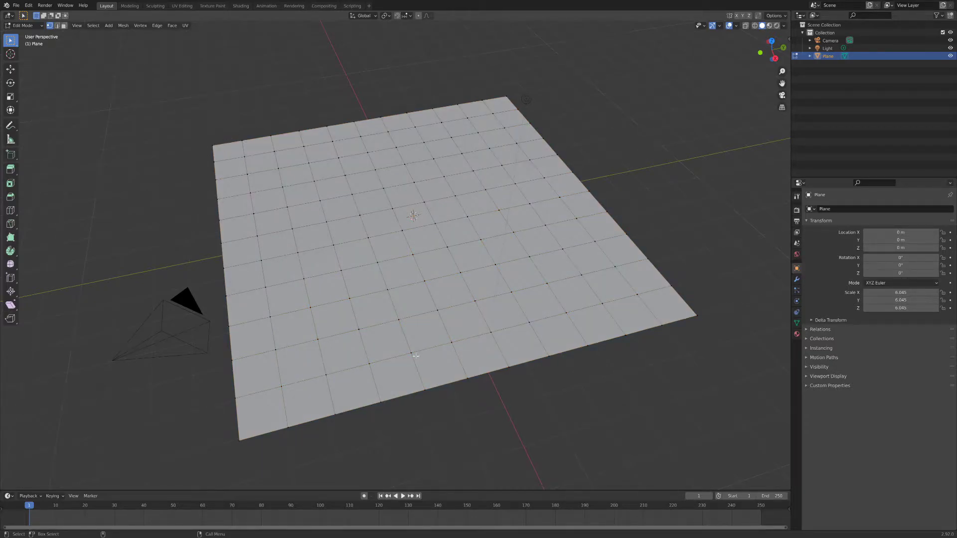
Step: Subdivide all of the plane's faces again with 6 cuts to make a much denser grid
{"action": "key", "text": "a"}
{"action": "right_click", "coordinate": [381, 222]}
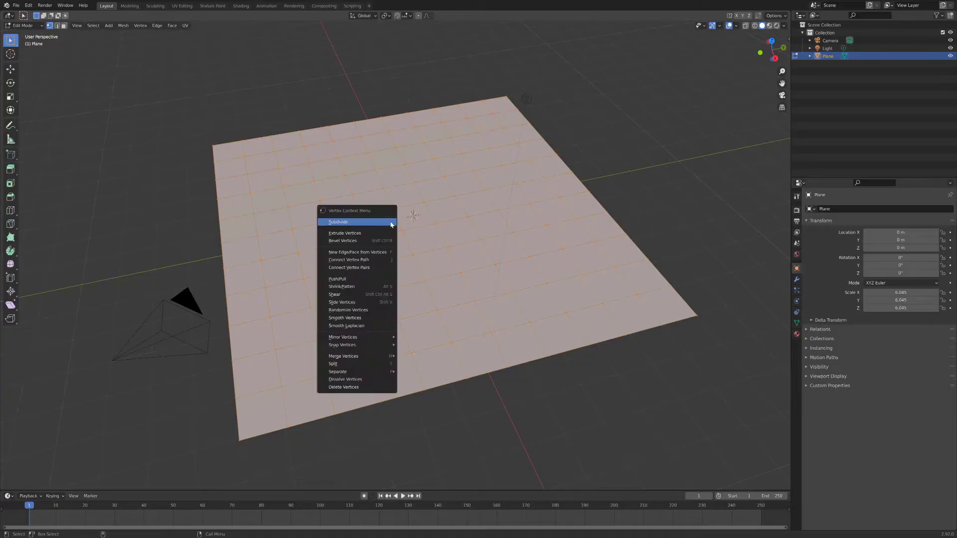
{"action": "left_click", "coordinate": [374, 226]}
{"action": "left_click_drag", "start_coordinate": [93, 429], "coordinate": [134, 429]}
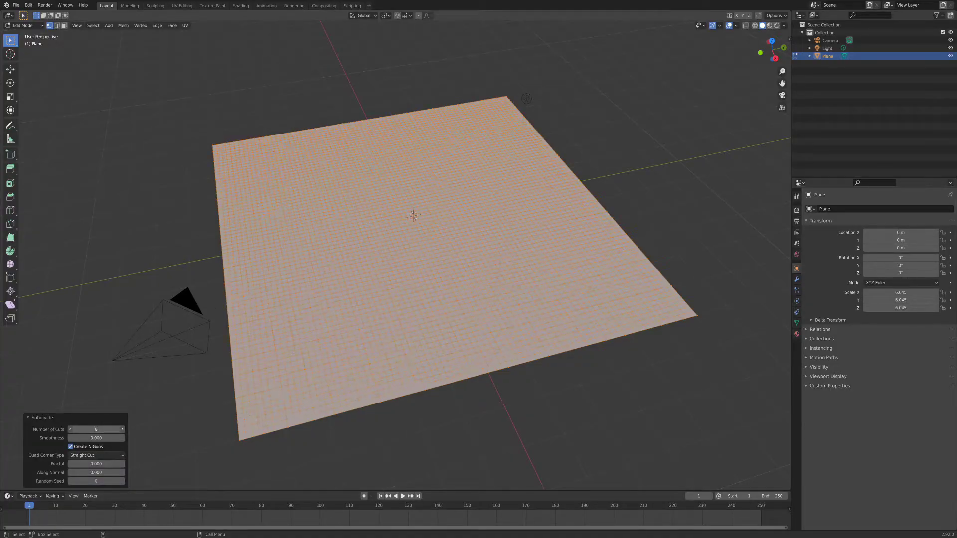
{"action": "left_click", "coordinate": [179, 226]}
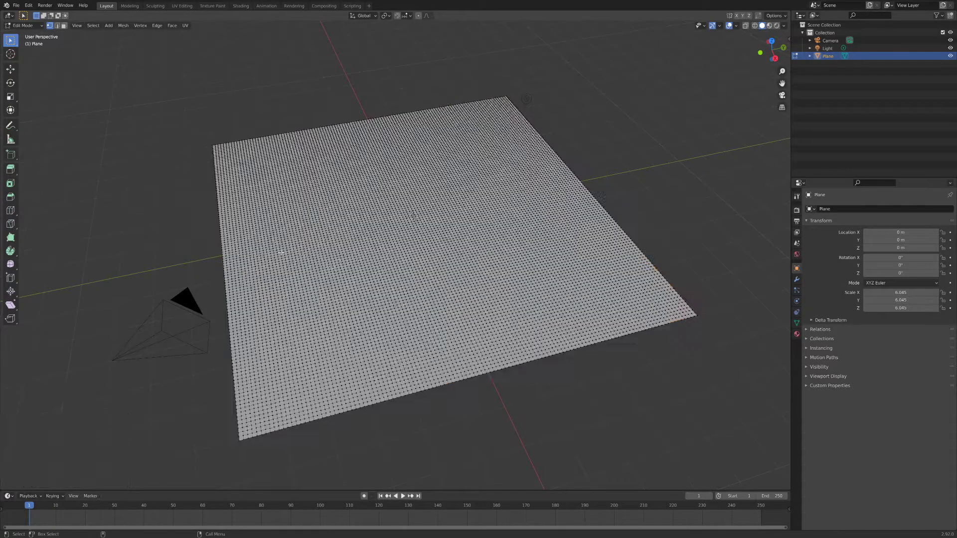
{"action": "middle_click_drag", "start_coordinate": [472, 288], "coordinate": [459, 259]}
{"action": "scroll", "coordinate": [459, 260], "scroll_direction": "up", "scroll_amount": 4}
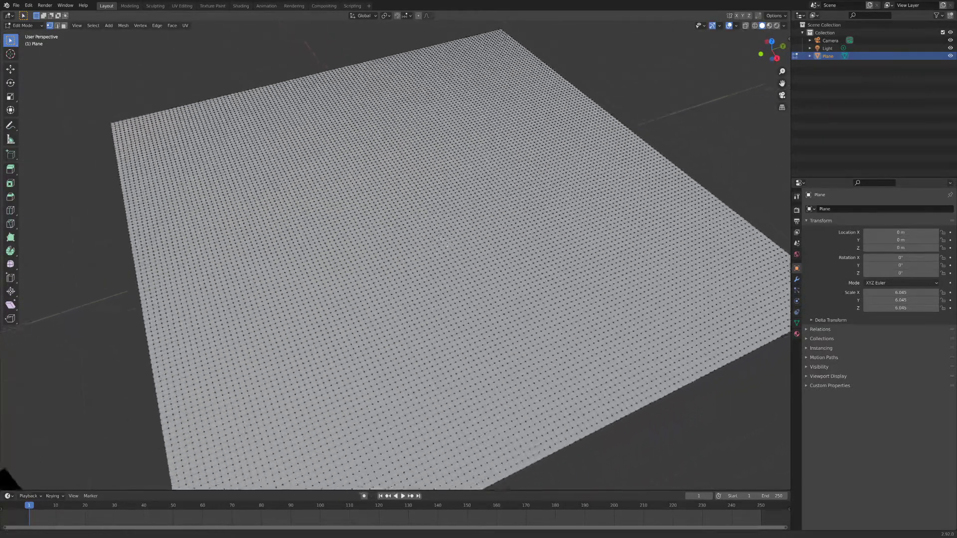
{"action": "scroll", "coordinate": [460, 260], "scroll_direction": "down", "scroll_amount": 5}
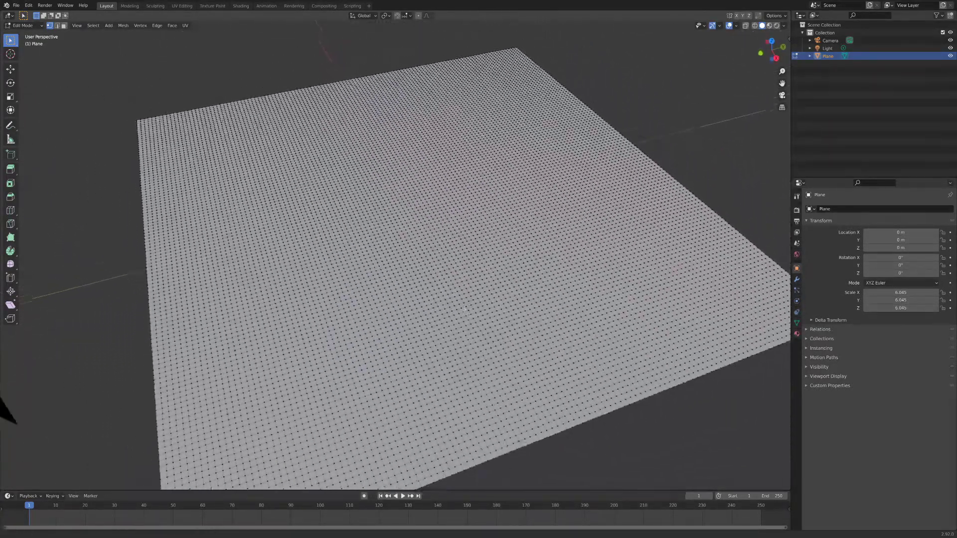
Step: Return to Object Mode and add a Displace modifier to the plane
{"action": "left_click", "coordinate": [22, 26]}
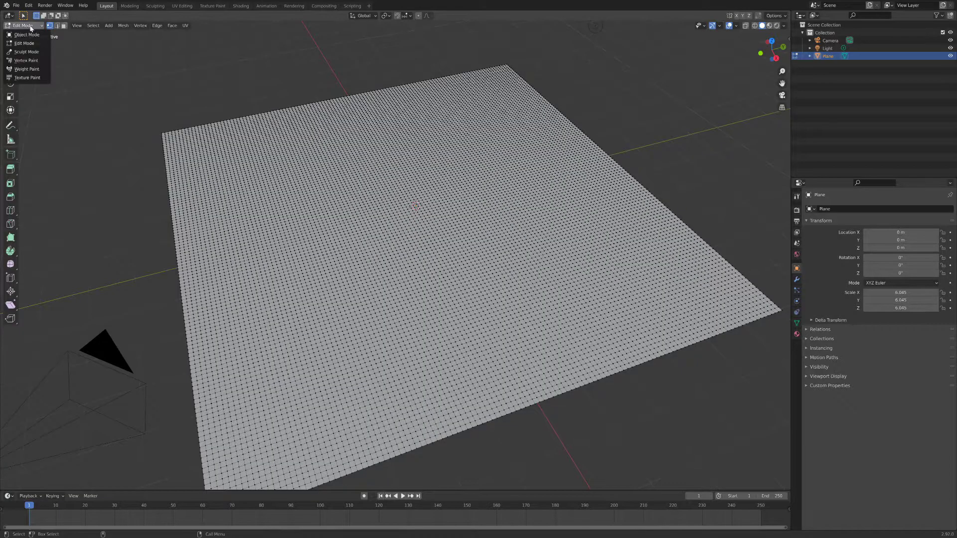
{"action": "left_click", "coordinate": [22, 31]}
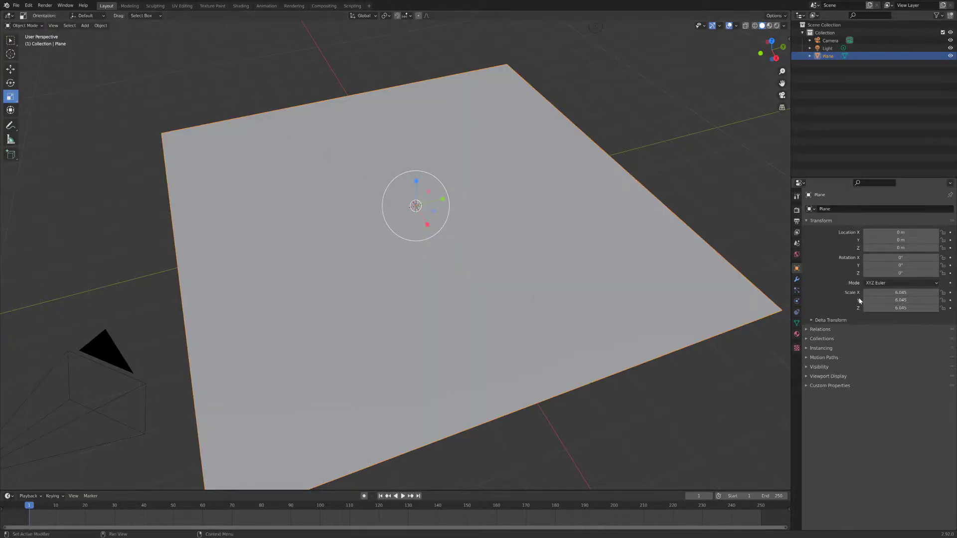
{"action": "left_click", "coordinate": [796, 279]}
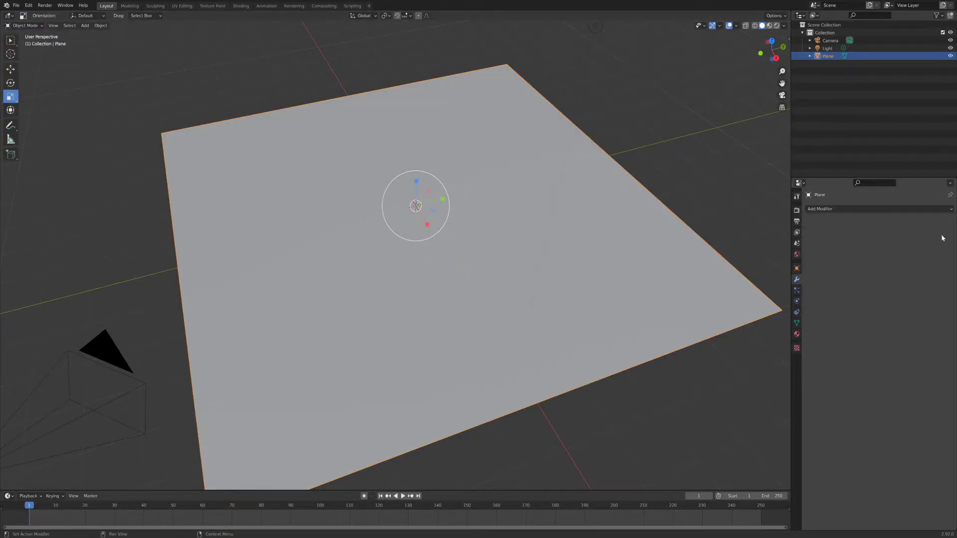
{"action": "left_click", "coordinate": [901, 209]}
{"action": "left_click", "coordinate": [841, 210]}
{"action": "left_click", "coordinate": [881, 210]}
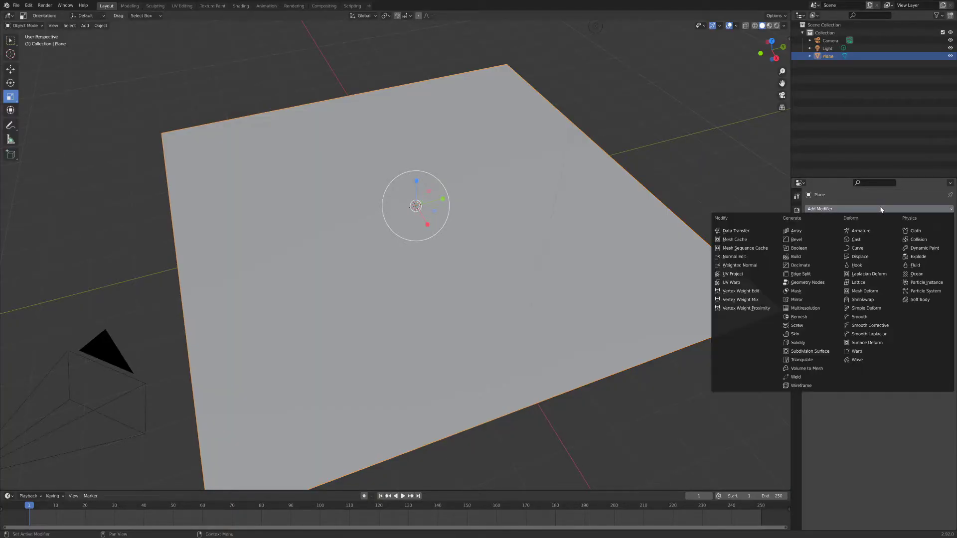
{"action": "left_click", "coordinate": [859, 257]}
{"action": "left_click_drag", "start_coordinate": [622, 336], "coordinate": [620, 309], "text": "alt"}
{"action": "middle_click_drag", "start_coordinate": [618, 271], "coordinate": [601, 294], "text": "alt"}
{"action": "mouse_move", "coordinate": [601, 296]}
{"action": "left_mouse_down", "text": "alt"}
{"action": "mouse_move", "coordinate": [611, 318]}
{"action": "mouse_move", "coordinate": [608, 308]}
{"action": "left_mouse_up", "text": "alt"}
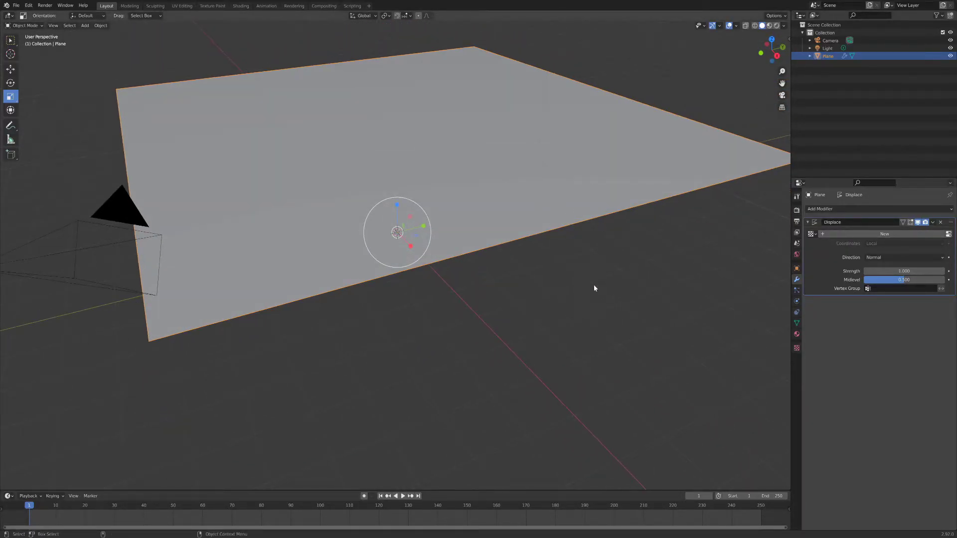
Step: Try a different strength on the Displace modifier and set it back to 1
{"action": "mouse_move", "coordinate": [899, 272]}
{"action": "left_mouse_down"}
{"action": "mouse_move", "coordinate": [865, 272]}
{"action": "mouse_move", "coordinate": [912, 271]}
{"action": "mouse_move", "coordinate": [878, 272]}
{"action": "mouse_move", "coordinate": [897, 271]}
{"action": "left_mouse_up"}
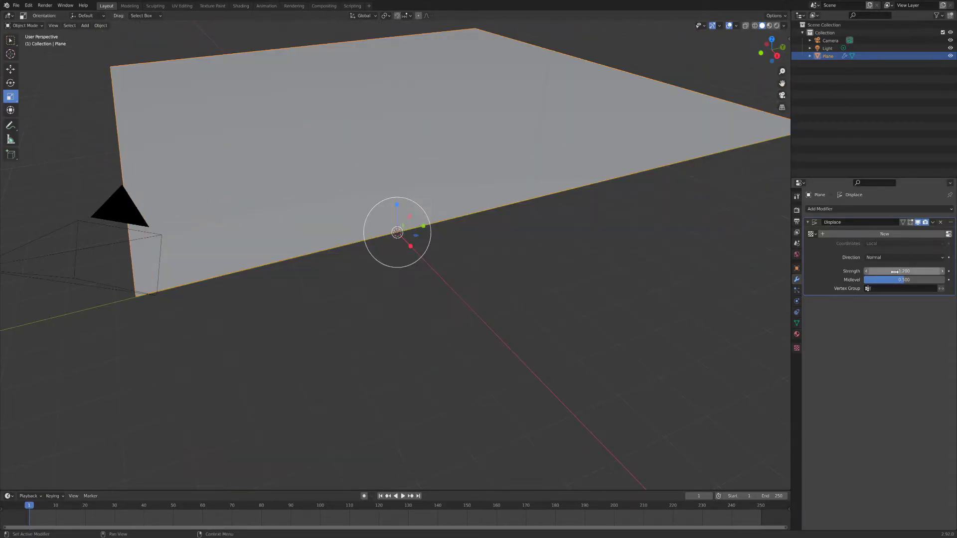
{"action": "left_click", "coordinate": [913, 271]}
{"action": "type", "text": "1"}
{"action": "key", "text": "Return"}
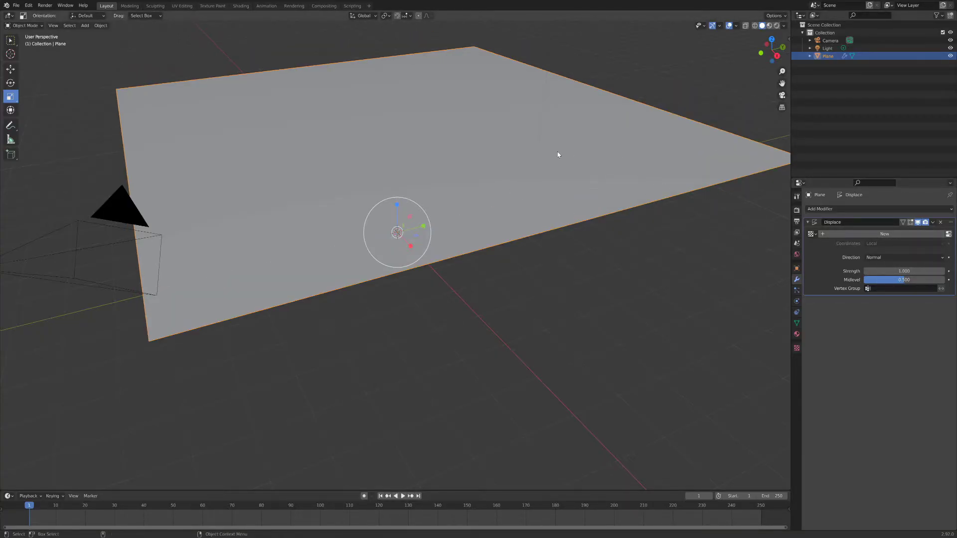
Step: Create a new texture for the Displace modifier and set its type to Clouds
{"action": "left_click", "coordinate": [949, 235]}
{"action": "left_click", "coordinate": [881, 220]}
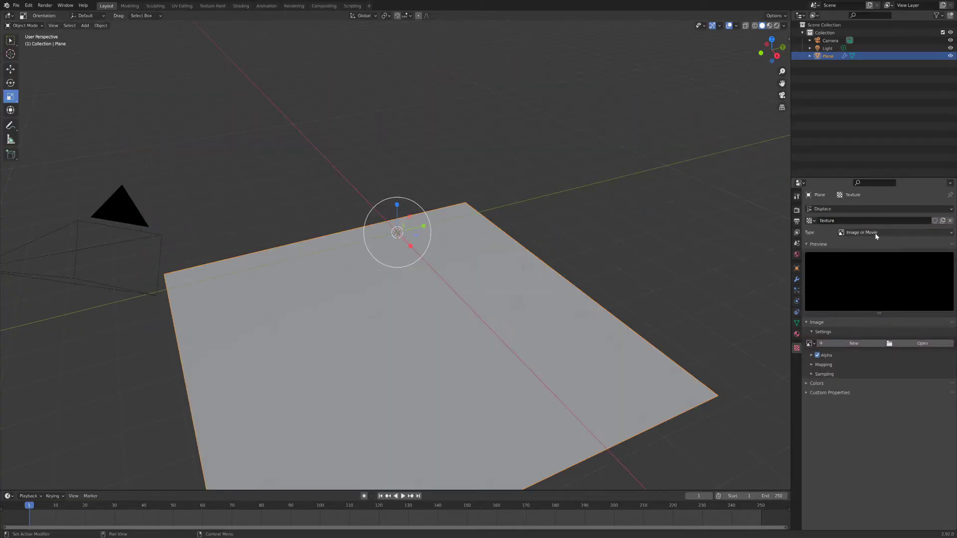
{"action": "left_click", "coordinate": [870, 233]}
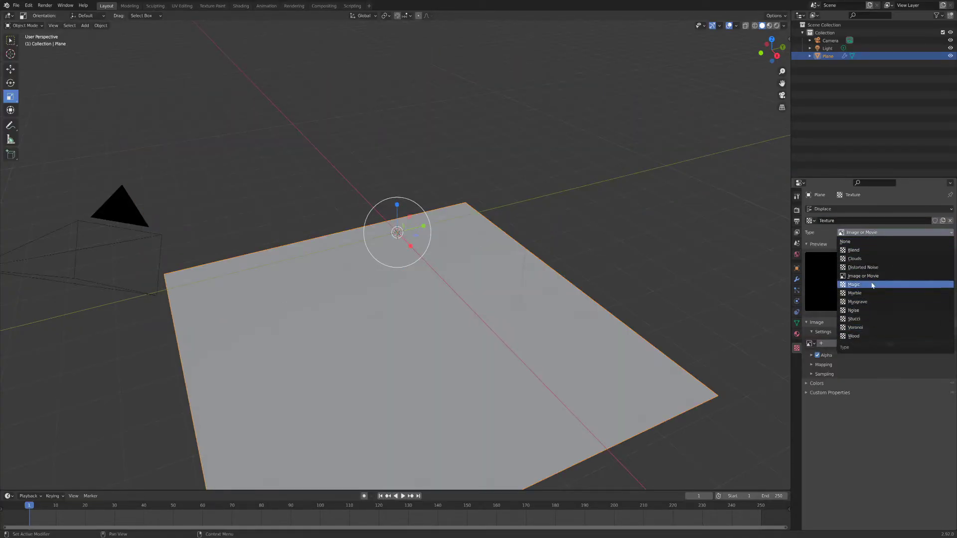
{"action": "left_click", "coordinate": [864, 259]}
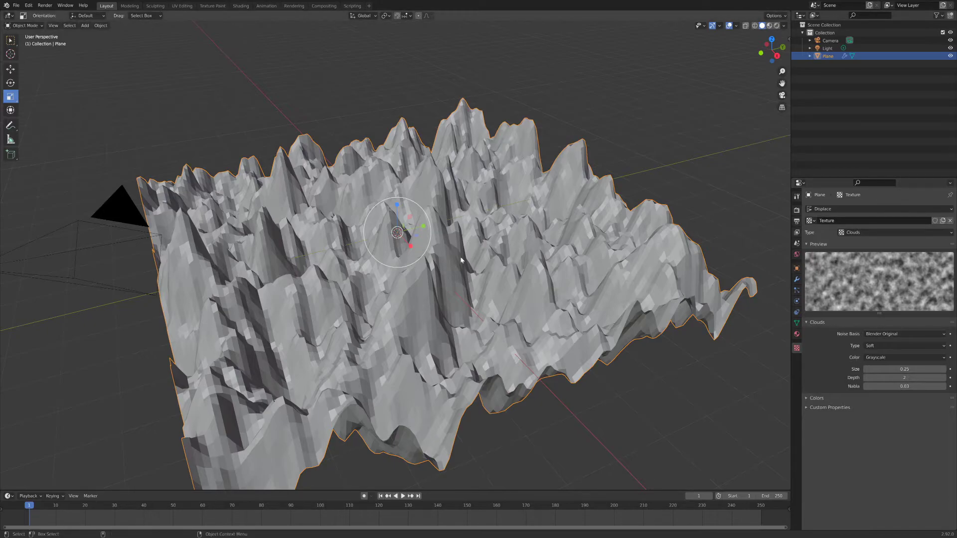
Step: Set the Displace modifier's strength to 0.1 and deselect the plane
{"action": "left_click", "coordinate": [797, 279]}
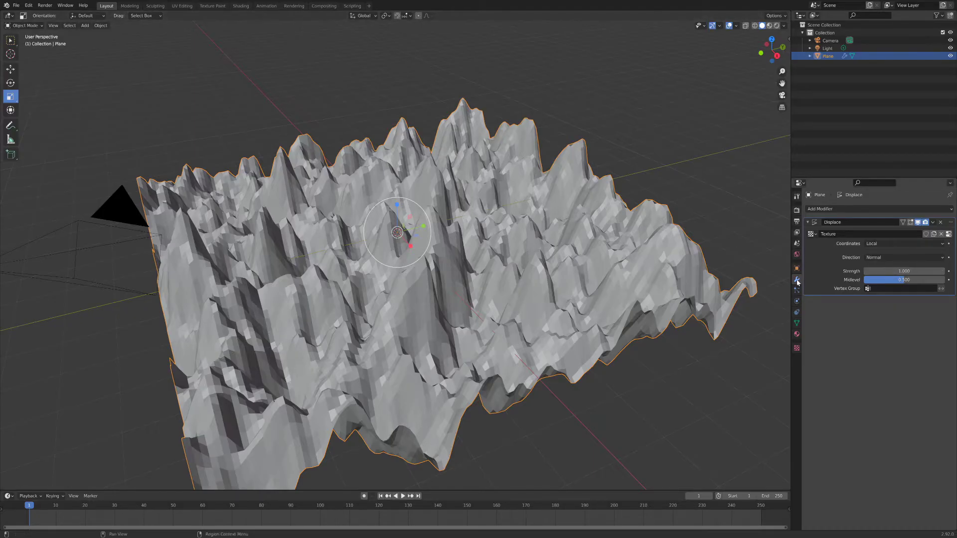
{"action": "left_click", "coordinate": [904, 271]}
{"action": "type", "text": ".1"}
{"action": "key", "text": "Return"}
{"action": "middle_click_drag", "start_coordinate": [538, 238], "coordinate": [450, 265]}
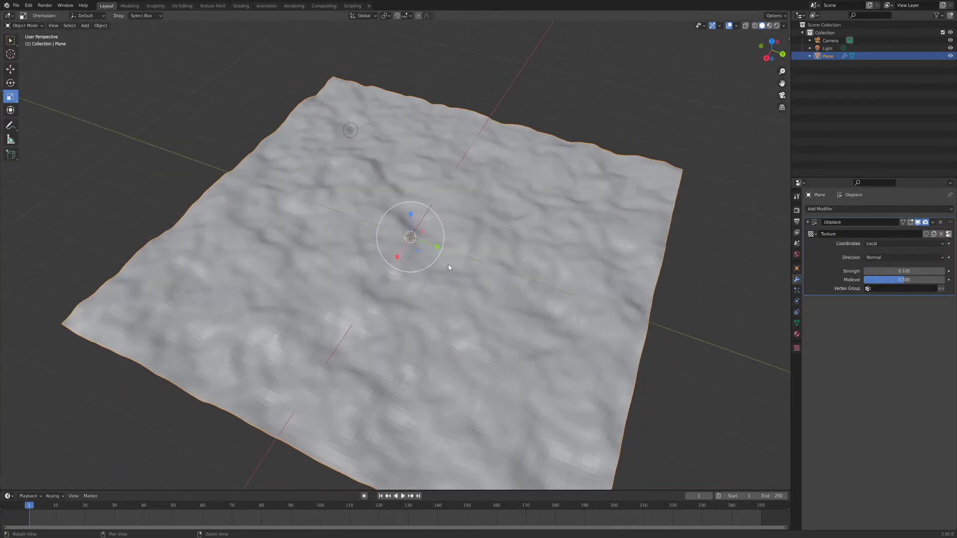
{"action": "left_click", "coordinate": [225, 153]}
{"action": "middle_click_drag", "start_coordinate": [441, 215], "coordinate": [494, 275]}
Step: Switch the plane to Sculpt Mode, try a Draw brush stroke across its middle and undo it
{"action": "left_click", "coordinate": [25, 26]}
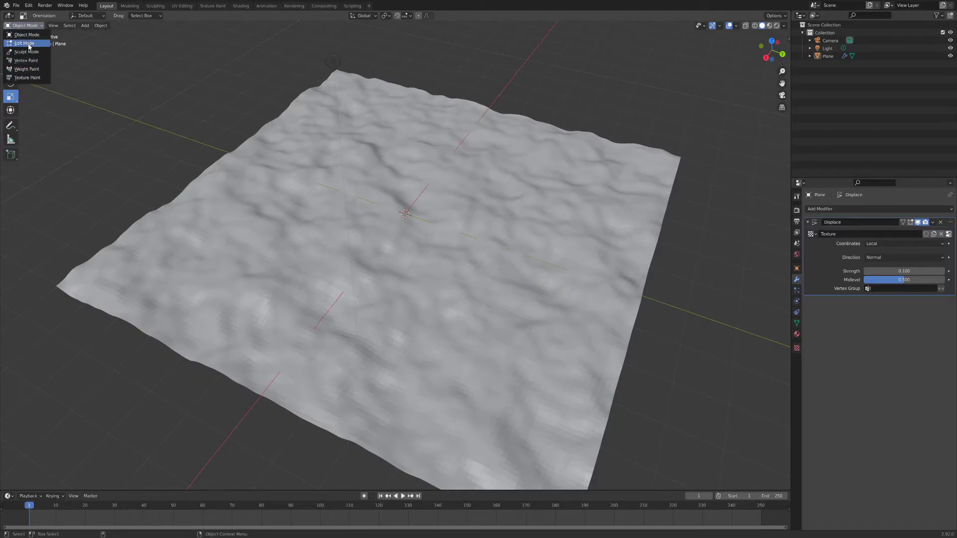
{"action": "left_click", "coordinate": [28, 53]}
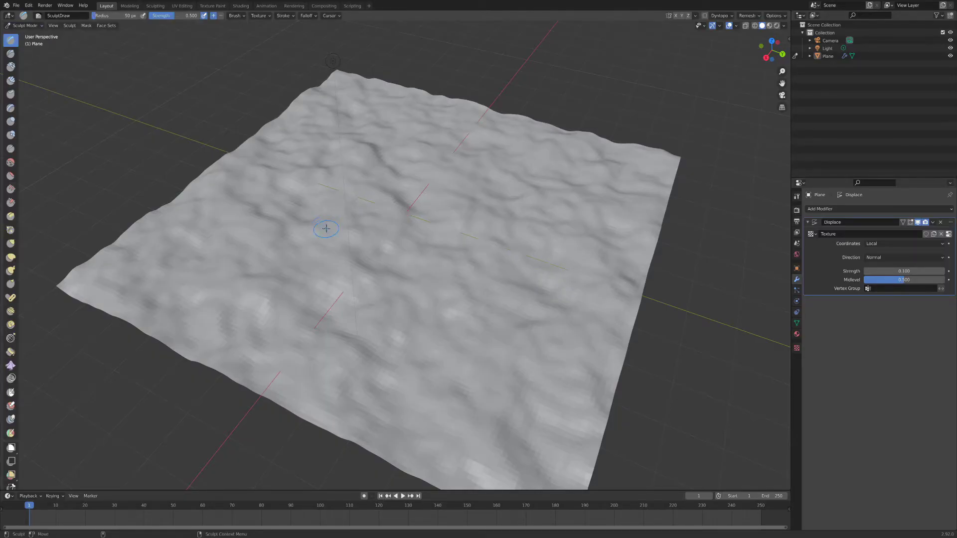
{"action": "mouse_move", "coordinate": [494, 298]}
{"action": "left_mouse_down"}
{"action": "mouse_move", "coordinate": [452, 220]}
{"action": "mouse_move", "coordinate": [329, 321]}
{"action": "mouse_move", "coordinate": [460, 249]}
{"action": "mouse_move", "coordinate": [524, 257]}
{"action": "left_mouse_up"}
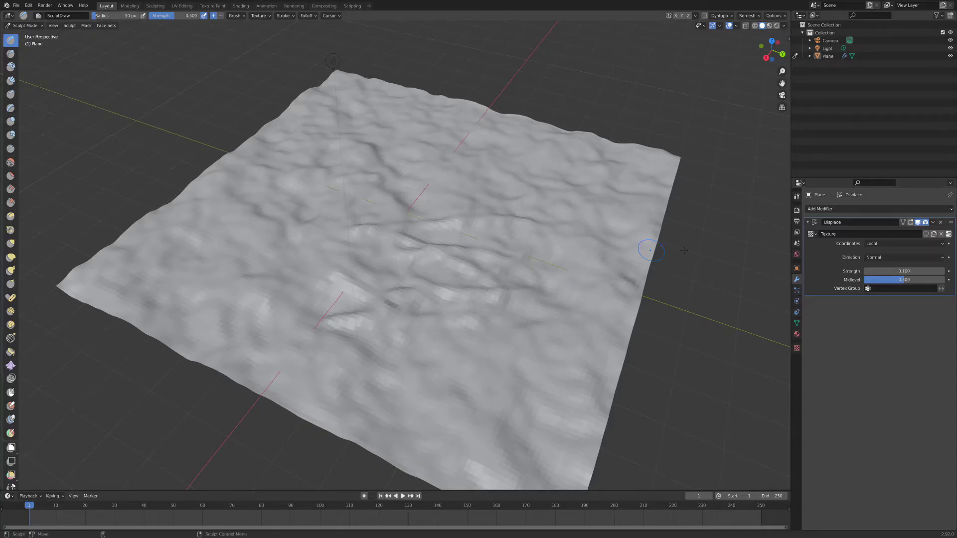
{"action": "key", "text": "ctrl+z"}
Step: Set the Draw brush to a 159 px radius and 0.746 strength, and sculpt a mound and a deep hollow near the plane's centre
{"action": "left_click", "coordinate": [797, 196]}
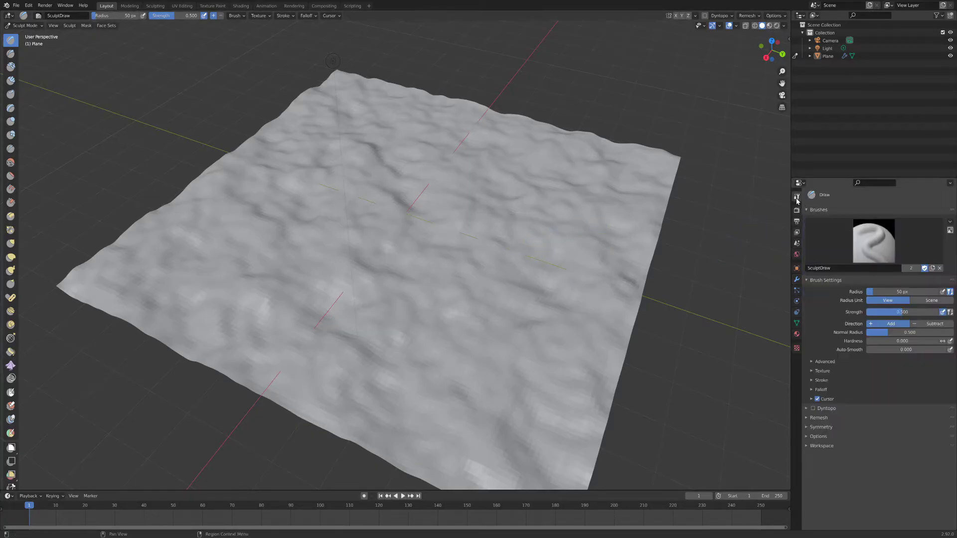
{"action": "mouse_move", "coordinate": [882, 291]}
{"action": "left_mouse_down"}
{"action": "mouse_move", "coordinate": [900, 293]}
{"action": "mouse_move", "coordinate": [920, 313]}
{"action": "left_mouse_up"}
{"action": "mouse_move", "coordinate": [376, 262]}
{"action": "left_mouse_down"}
{"action": "mouse_move", "coordinate": [429, 260]}
{"action": "mouse_move", "coordinate": [394, 287]}
{"action": "left_mouse_up"}
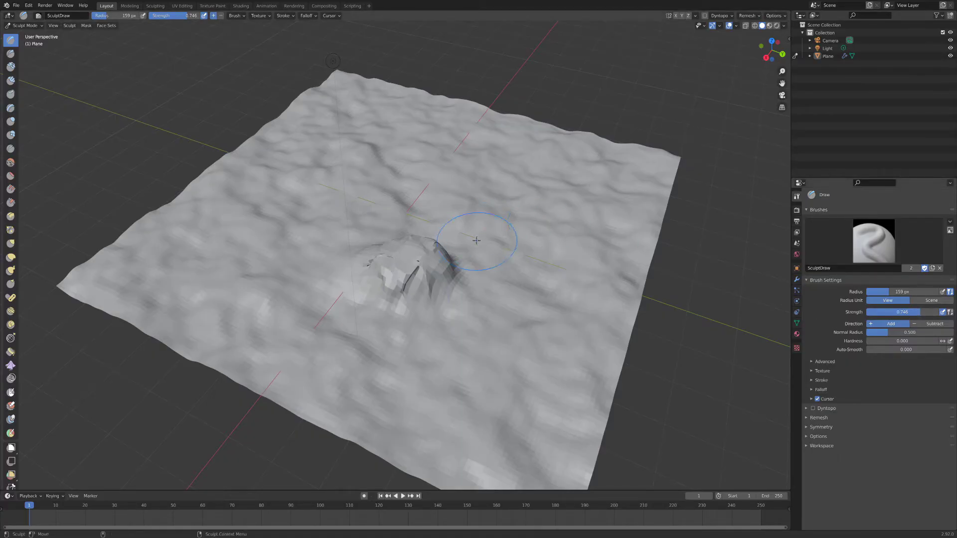
{"action": "mouse_move", "coordinate": [410, 270]}
{"action": "left_mouse_down"}
{"action": "mouse_move", "coordinate": [386, 284]}
{"action": "mouse_move", "coordinate": [406, 262]}
{"action": "mouse_move", "coordinate": [446, 257]}
{"action": "mouse_move", "coordinate": [384, 289]}
{"action": "mouse_move", "coordinate": [395, 298]}
{"action": "mouse_move", "coordinate": [344, 294]}
{"action": "mouse_move", "coordinate": [359, 339]}
{"action": "mouse_move", "coordinate": [385, 319]}
{"action": "left_mouse_up"}
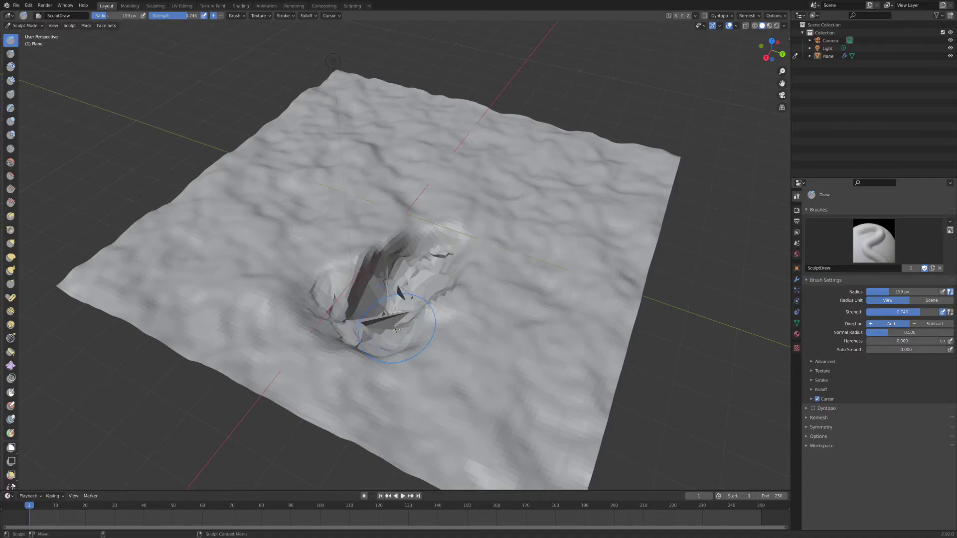
Step: Try another Draw brush stroke through the hollow near the plane's centre
{"action": "scroll", "coordinate": [395, 324], "scroll_direction": "up", "scroll_amount": 3}
{"action": "mouse_move", "coordinate": [391, 348]}
{"action": "left_mouse_down"}
{"action": "mouse_move", "coordinate": [384, 357]}
{"action": "mouse_move", "coordinate": [369, 337]}
{"action": "mouse_move", "coordinate": [387, 304]}
{"action": "mouse_move", "coordinate": [432, 275]}
{"action": "left_mouse_up"}
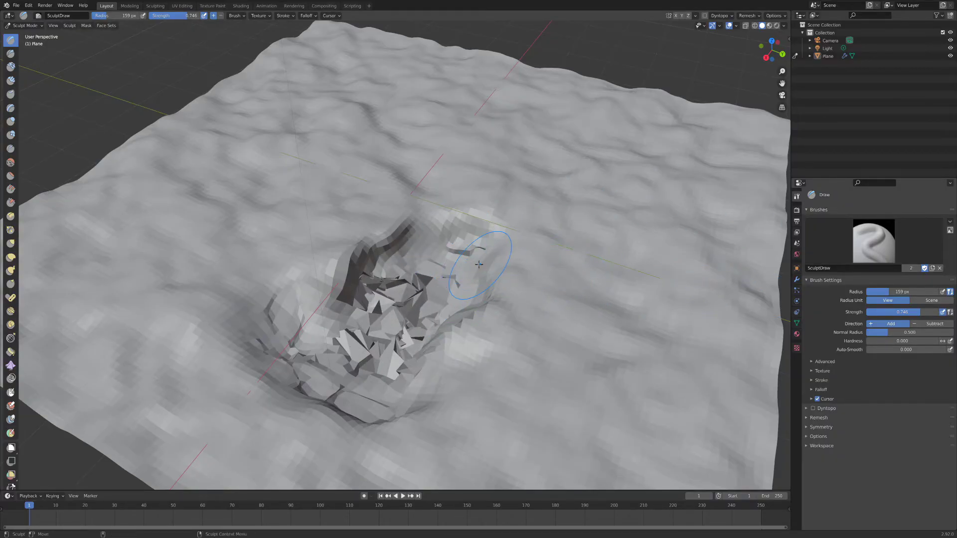
{"action": "scroll", "coordinate": [499, 259], "scroll_direction": "down", "scroll_amount": 3}
{"action": "mouse_move", "coordinate": [469, 302]}
{"action": "middle_mouse_down"}
{"action": "mouse_move", "coordinate": [460, 312]}
{"action": "mouse_move", "coordinate": [434, 291]}
{"action": "middle_mouse_up"}
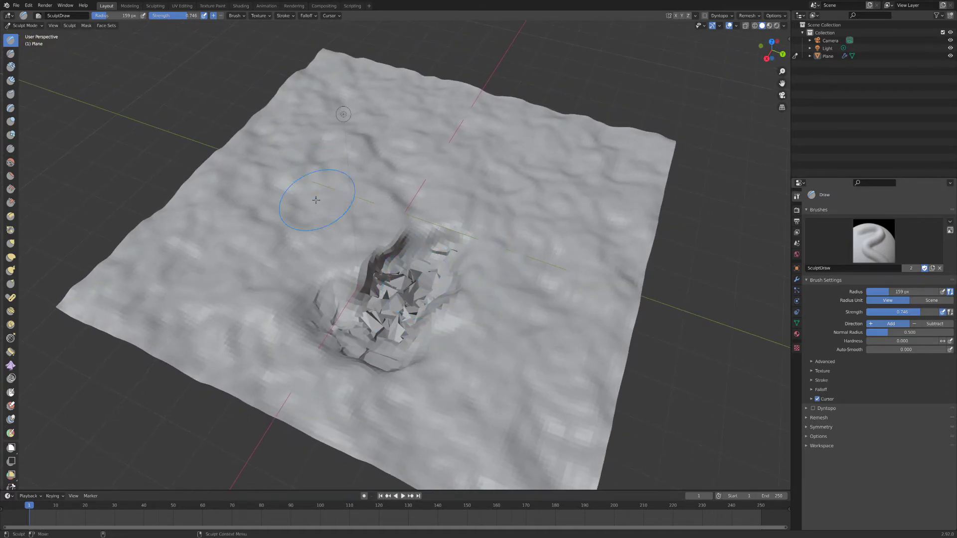
Step: Undo all the sculpted strokes around the mound and hollow near the plane's centre
{"action": "key", "text": "ctrl+z"}
{"action": "key", "text": "ctrl+z"}
{"action": "key", "text": "ctrl+z"}
{"action": "key", "text": "ctrl+z"}
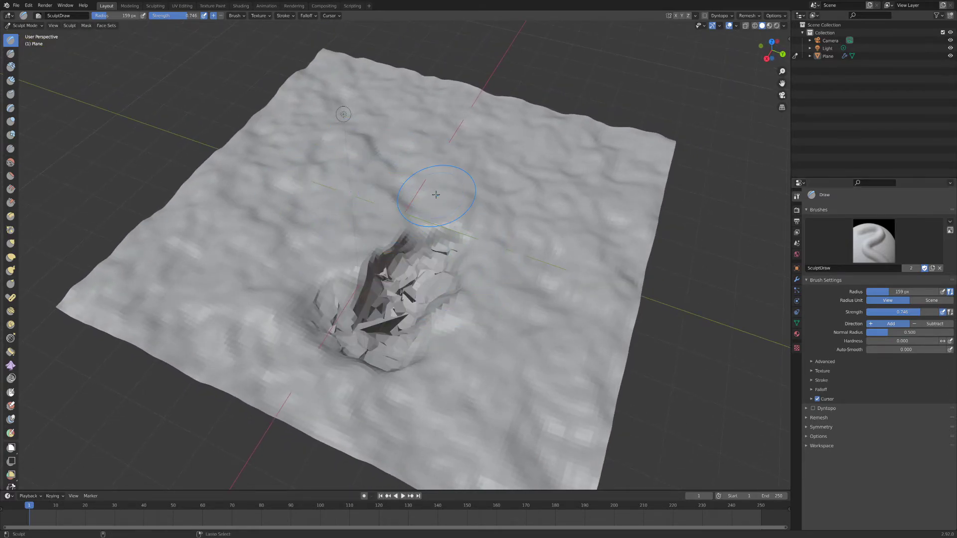
{"action": "key", "text": "ctrl+z"}
{"action": "key", "text": "ctrl+z"}
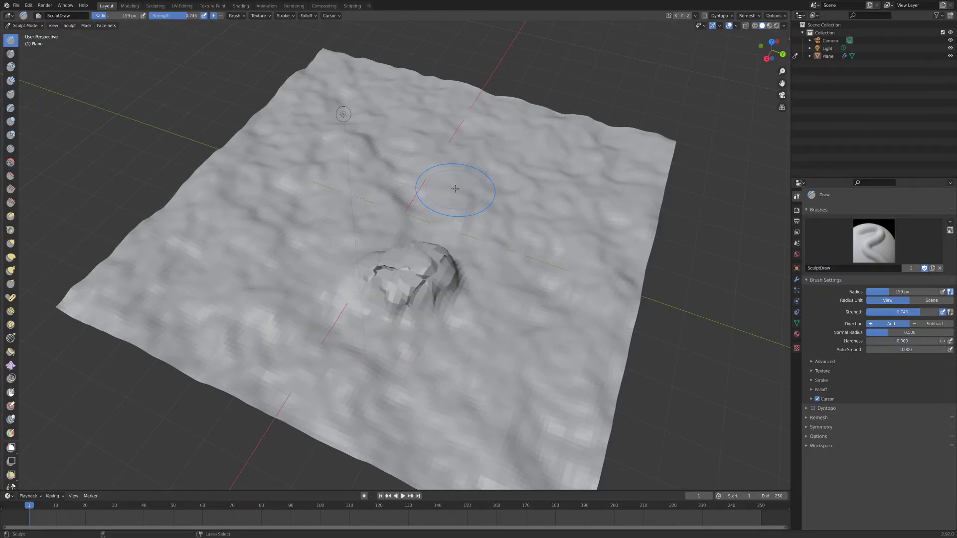
Step: Apply the Displace modifier to the plane
{"action": "left_click", "coordinate": [796, 279]}
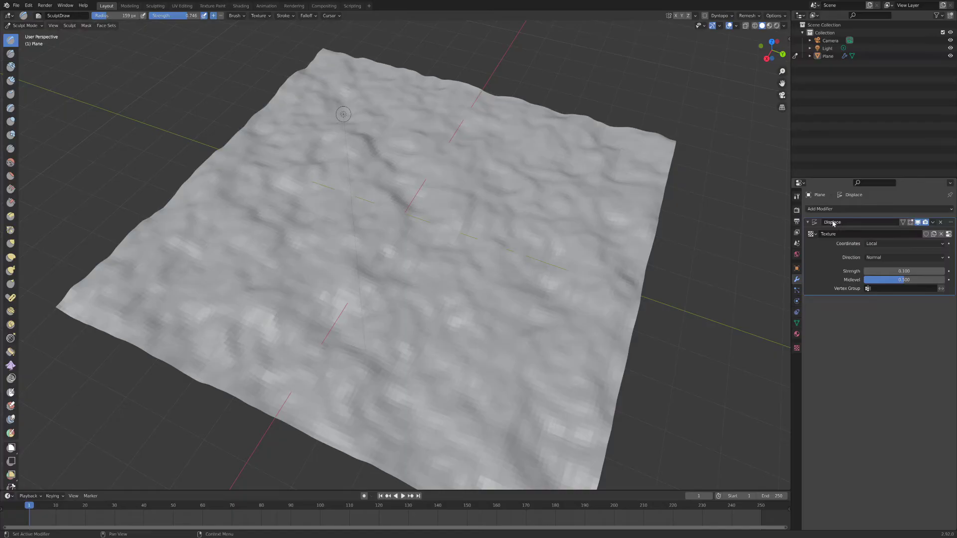
{"action": "left_click", "coordinate": [933, 222]}
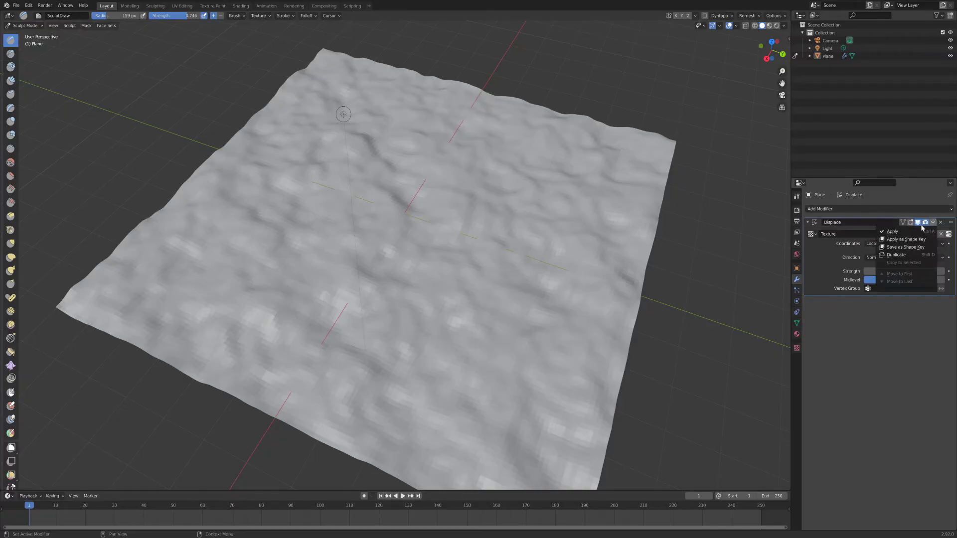
{"action": "left_click", "coordinate": [897, 232]}
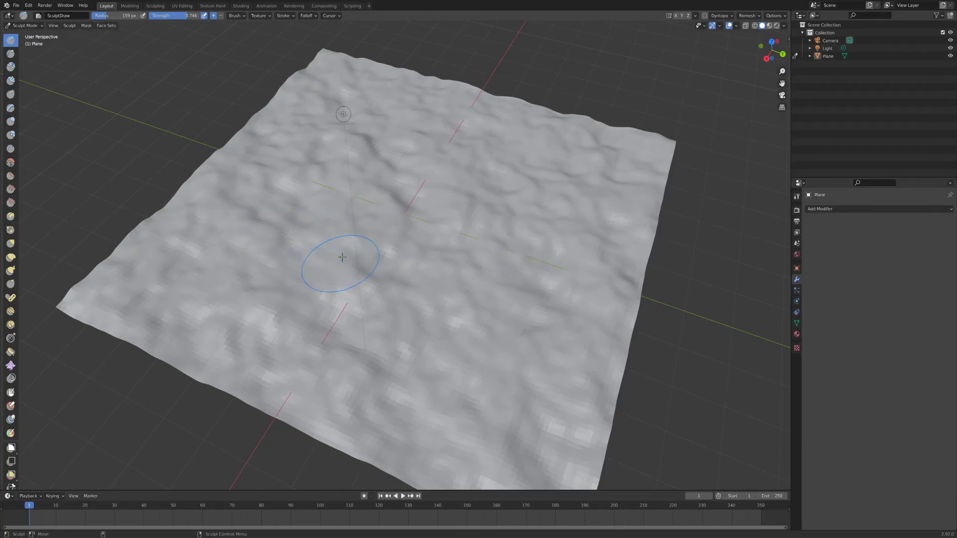
Step: Sculpt broad hills and ridges across the plane's middle with the Draw brush, and build up the steep hollow beside the centre
{"action": "mouse_move", "coordinate": [351, 242]}
{"action": "left_mouse_down"}
{"action": "mouse_move", "coordinate": [331, 306]}
{"action": "mouse_move", "coordinate": [414, 235]}
{"action": "mouse_move", "coordinate": [438, 184]}
{"action": "mouse_move", "coordinate": [365, 205]}
{"action": "mouse_move", "coordinate": [460, 165]}
{"action": "mouse_move", "coordinate": [468, 114]}
{"action": "mouse_move", "coordinate": [483, 272]}
{"action": "mouse_move", "coordinate": [413, 341]}
{"action": "mouse_move", "coordinate": [279, 379]}
{"action": "mouse_move", "coordinate": [402, 402]}
{"action": "mouse_move", "coordinate": [315, 423]}
{"action": "mouse_move", "coordinate": [406, 423]}
{"action": "mouse_move", "coordinate": [354, 454]}
{"action": "mouse_move", "coordinate": [449, 349]}
{"action": "mouse_move", "coordinate": [533, 128]}
{"action": "mouse_move", "coordinate": [491, 102]}
{"action": "mouse_move", "coordinate": [444, 93]}
{"action": "left_mouse_up"}
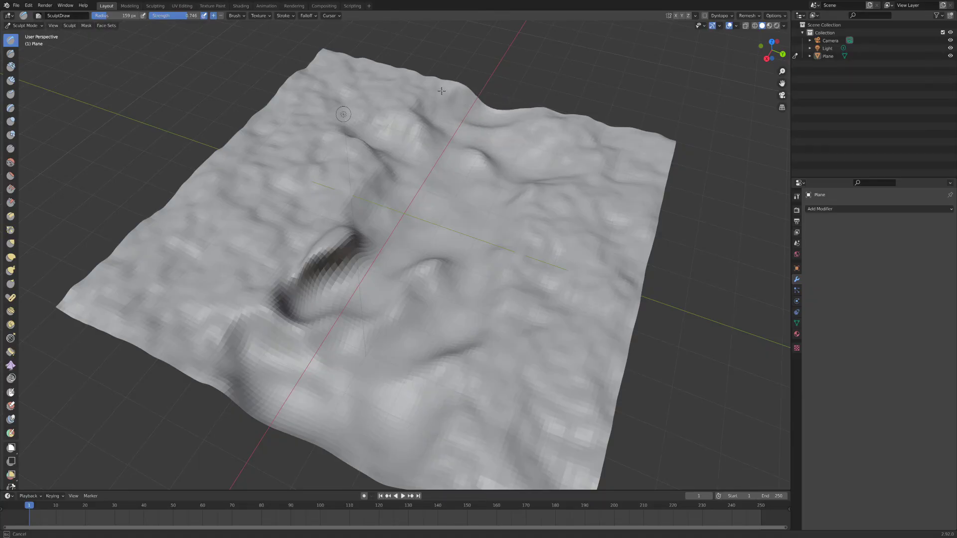
{"action": "middle_click_drag", "start_coordinate": [450, 100], "coordinate": [474, 310]}
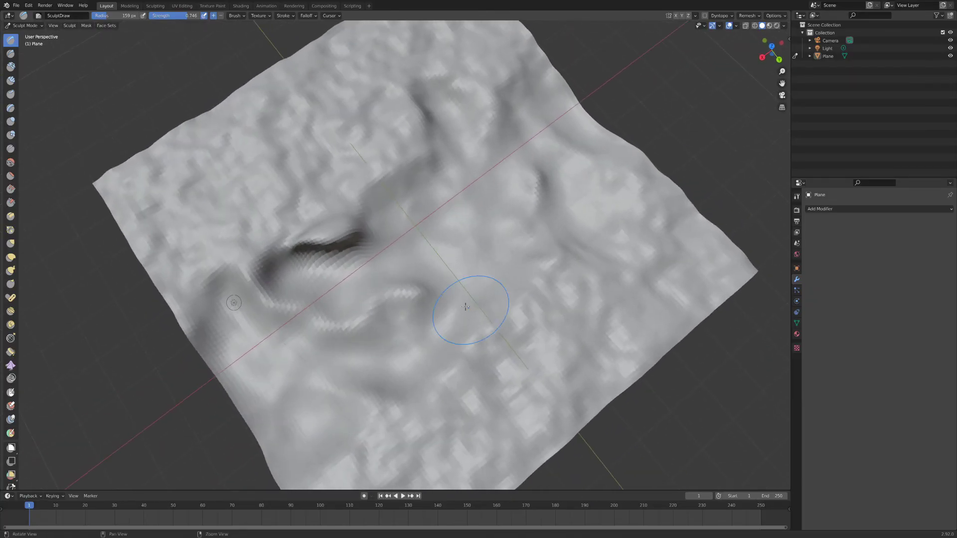
{"action": "mouse_move", "coordinate": [288, 312]}
{"action": "left_mouse_down"}
{"action": "mouse_move", "coordinate": [418, 316]}
{"action": "mouse_move", "coordinate": [395, 265]}
{"action": "mouse_move", "coordinate": [348, 234]}
{"action": "mouse_move", "coordinate": [290, 254]}
{"action": "mouse_move", "coordinate": [329, 236]}
{"action": "left_mouse_up"}
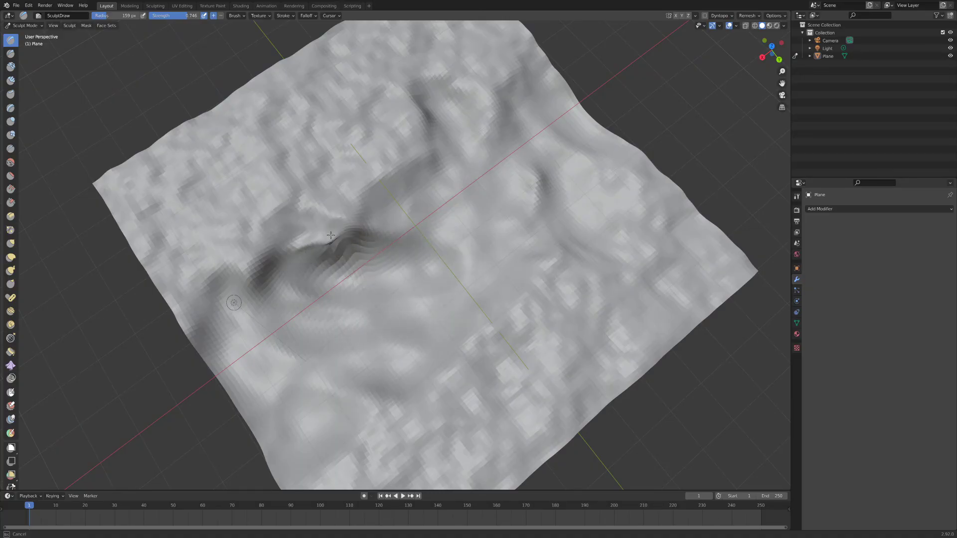
{"action": "middle_click_drag", "start_coordinate": [334, 263], "coordinate": [323, 227]}
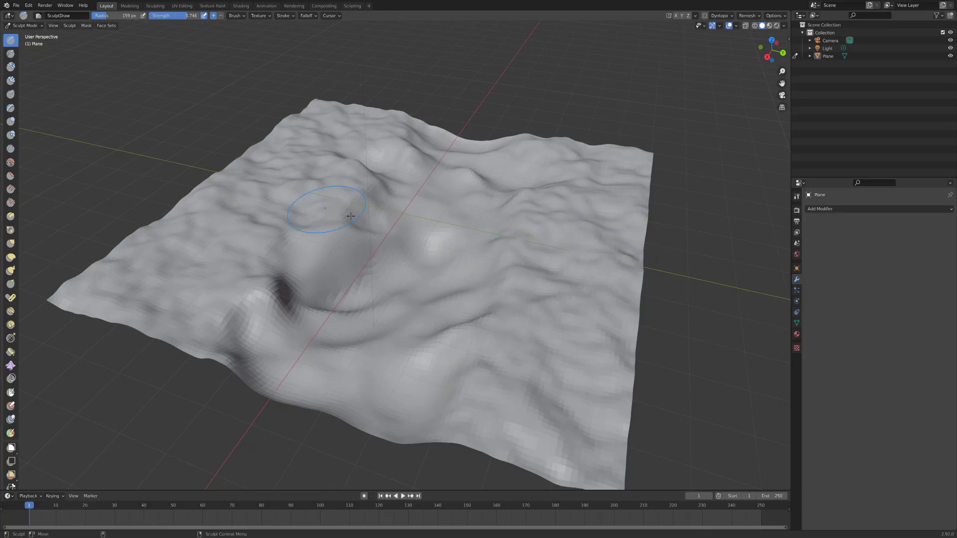
{"action": "middle_click_drag", "start_coordinate": [433, 309], "coordinate": [425, 268]}
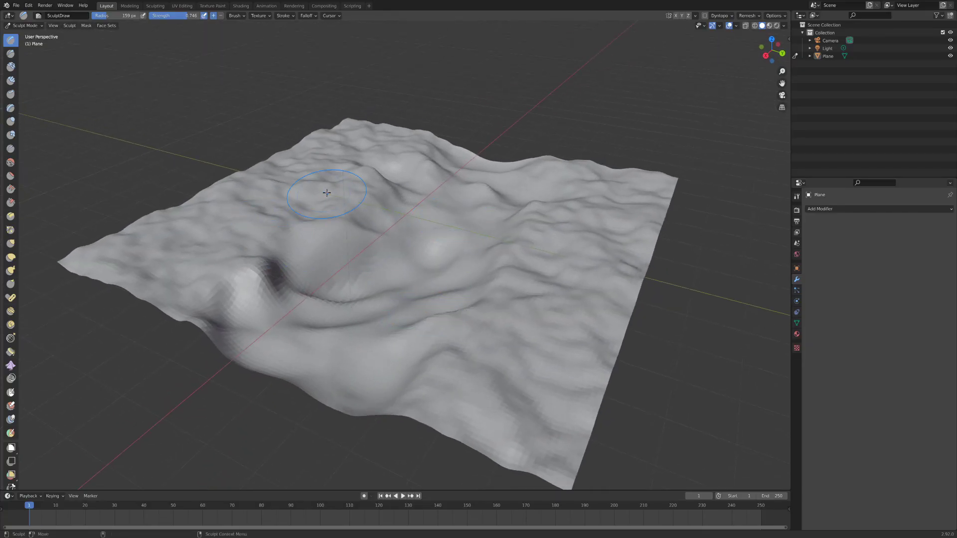
{"action": "middle_click_drag", "start_coordinate": [541, 299], "coordinate": [530, 320]}
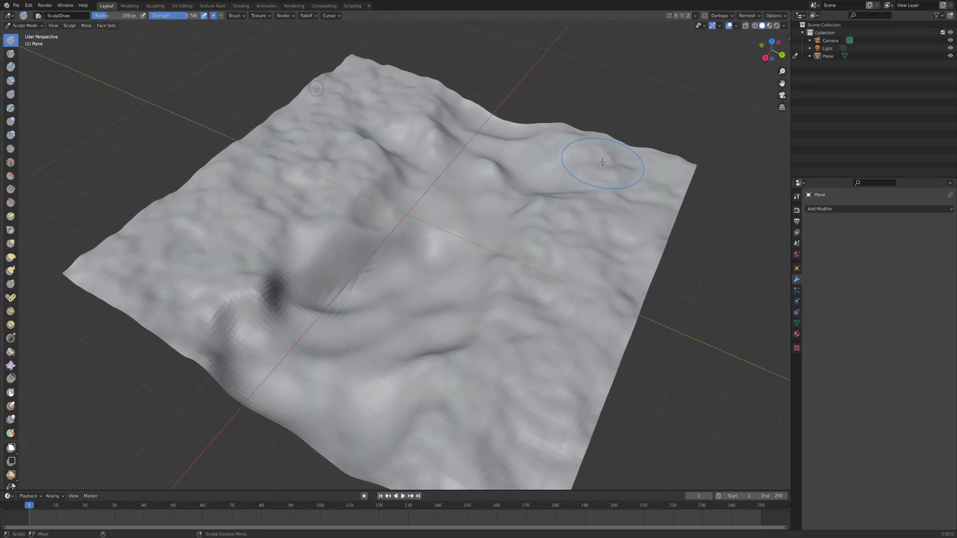